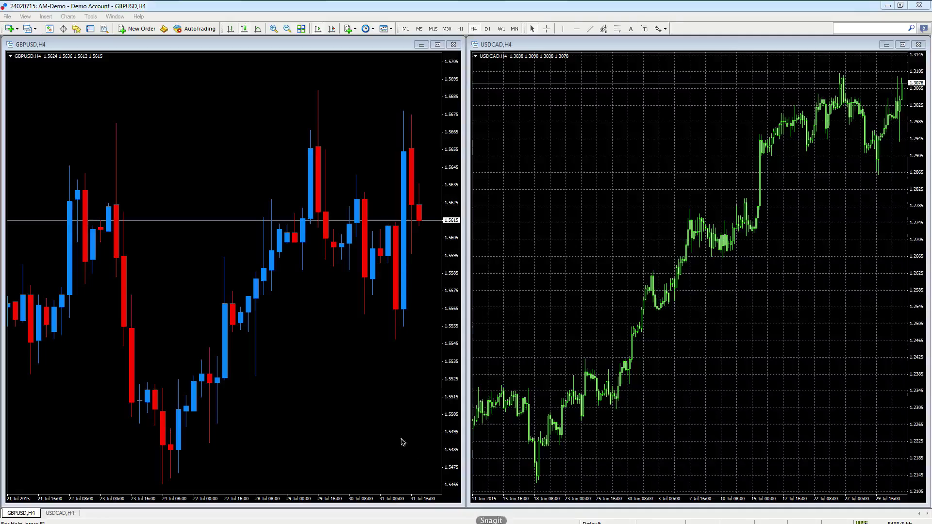
Add QuantumDynamicPricePivots and QuantumDynamicSupportAndResistance to the GBPUSD chart.
{"action": "left_click", "coordinate": [77, 30]}
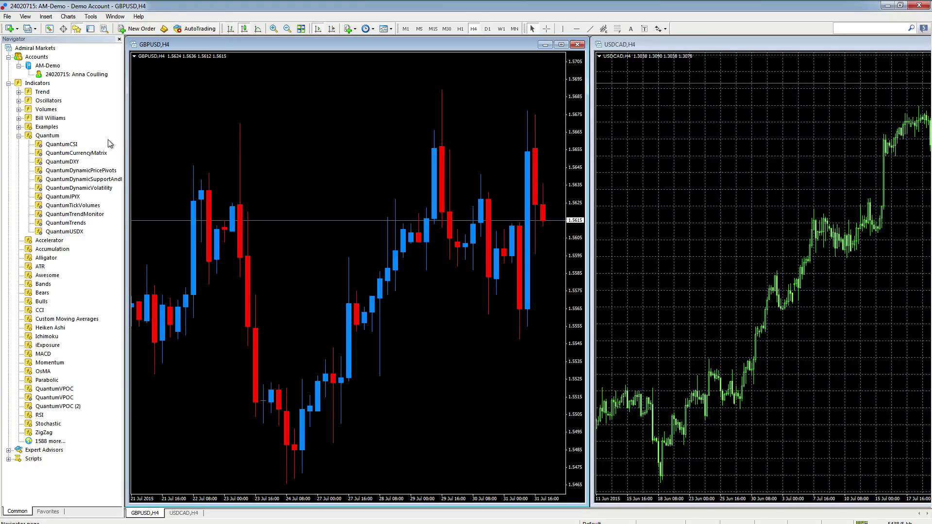
{"action": "left_click_drag", "start_coordinate": [63, 170], "coordinate": [308, 164]}
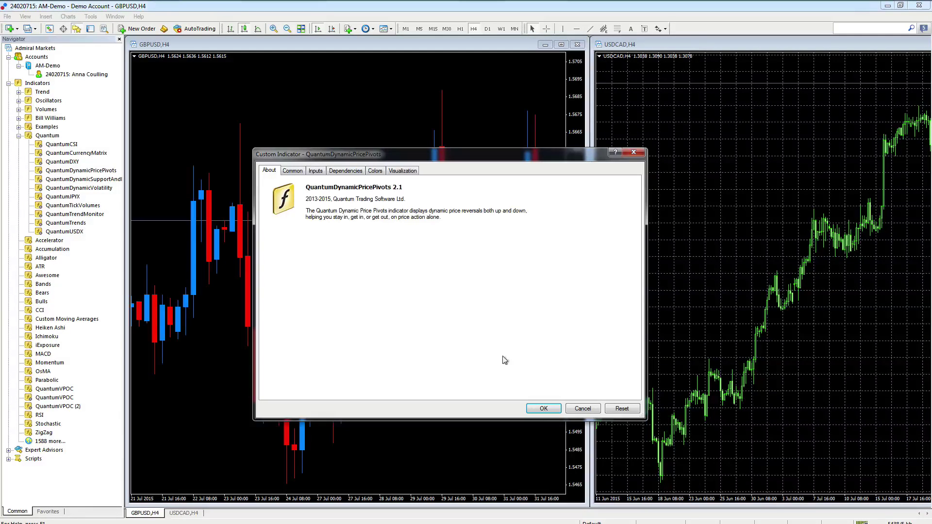
{"action": "left_click", "coordinate": [543, 408]}
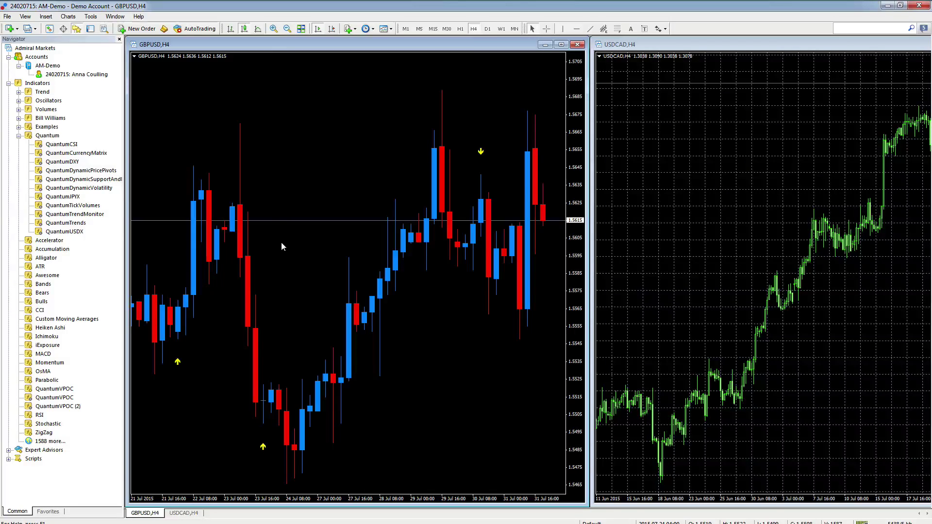
{"action": "left_click_drag", "start_coordinate": [78, 179], "coordinate": [351, 188]}
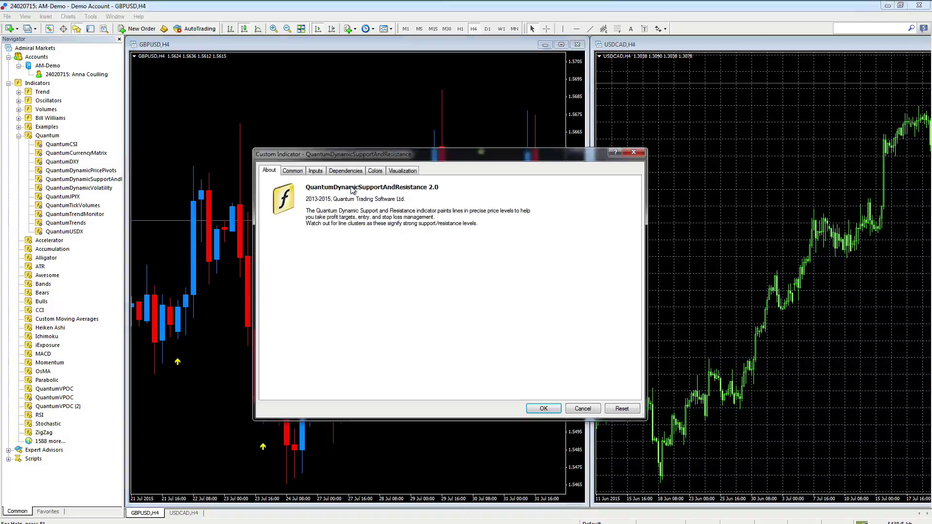
{"action": "left_click", "coordinate": [543, 408]}
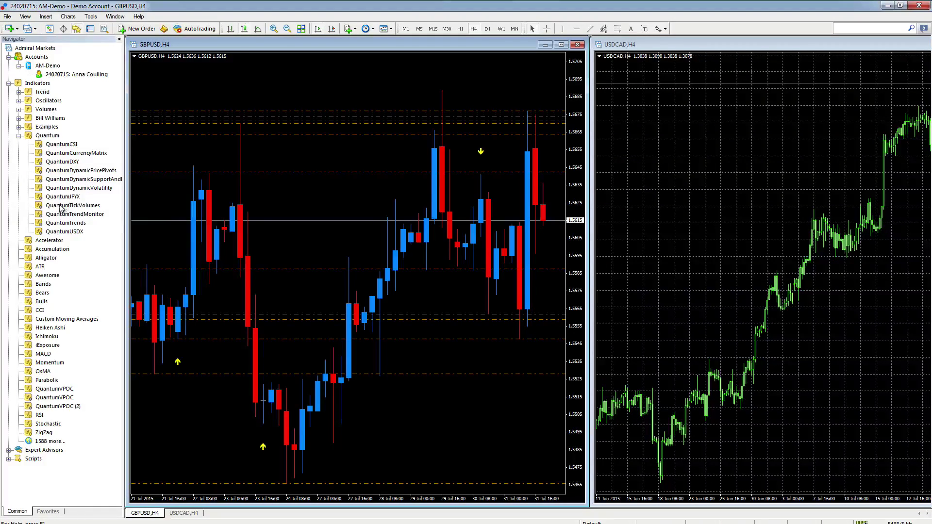
Add QuantumTickVolumes in its own pane, enlarge the price pane, and switch GBPUSD to M15.
{"action": "left_click_drag", "start_coordinate": [60, 207], "coordinate": [312, 360]}
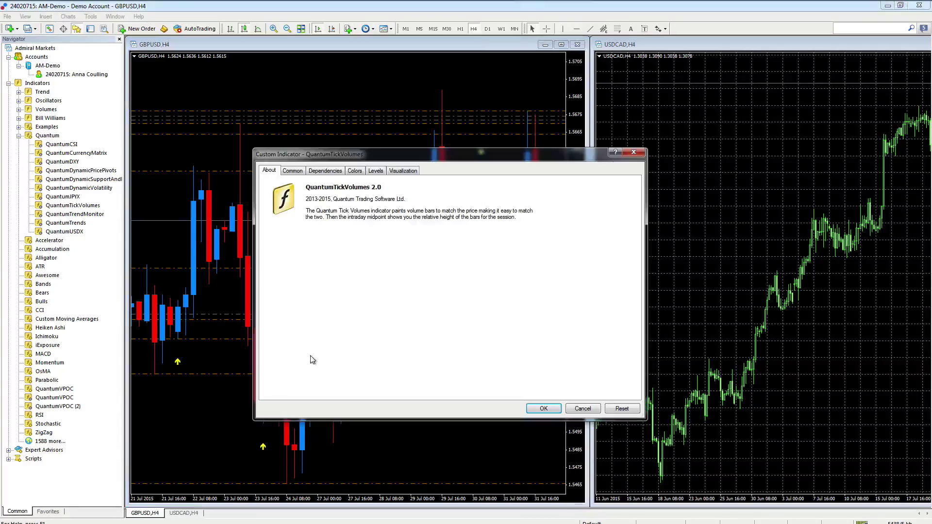
{"action": "left_click", "coordinate": [544, 408]}
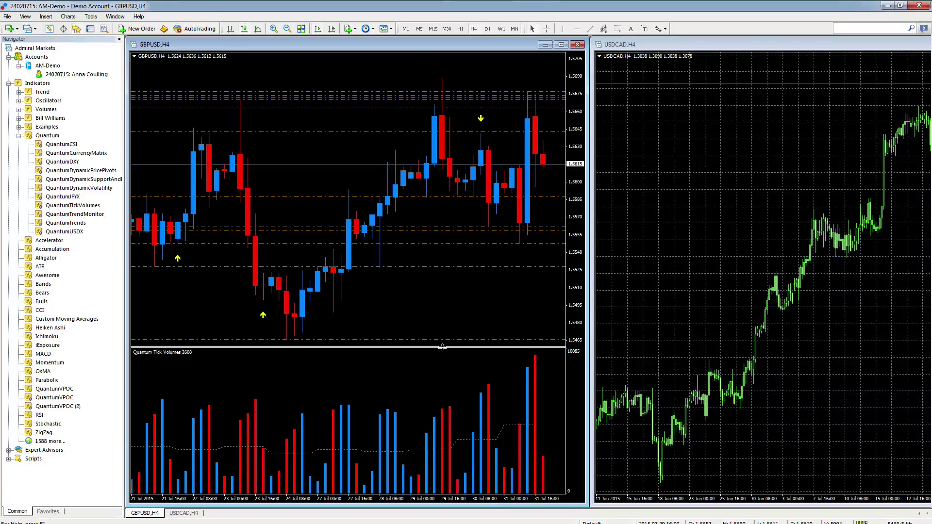
{"action": "left_click_drag", "start_coordinate": [442, 348], "coordinate": [444, 401]}
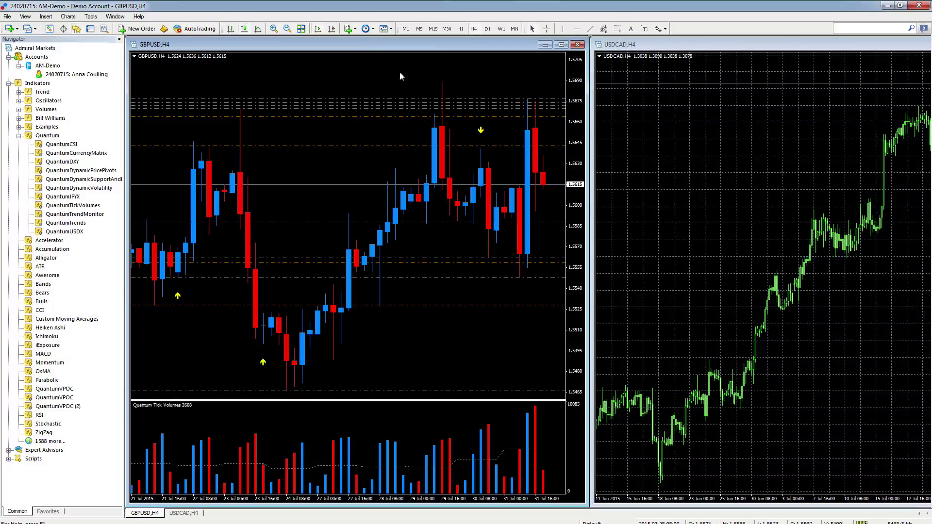
{"action": "left_click", "coordinate": [433, 28]}
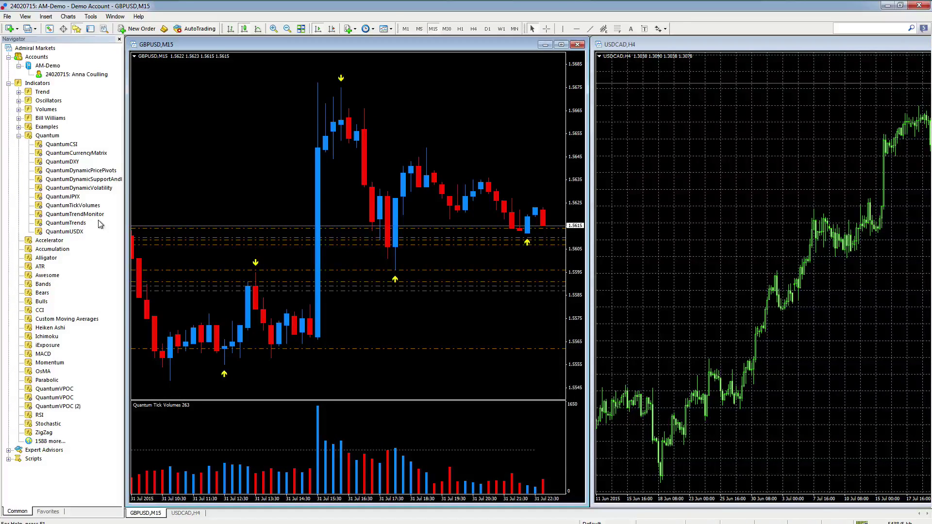
Add QuantumTrendMonitor and QuantumDynamicVolatility to GBPUSD M15, enlarging the Tick Volumes and price panes.
{"action": "left_click", "coordinate": [63, 216]}
{"action": "left_click_drag", "start_coordinate": [63, 219], "coordinate": [337, 364]}
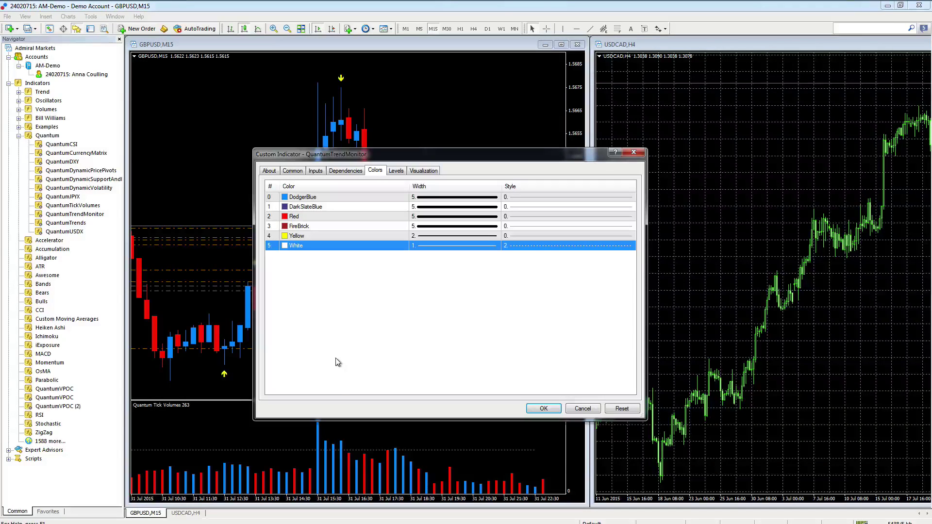
{"action": "left_click", "coordinate": [543, 409]}
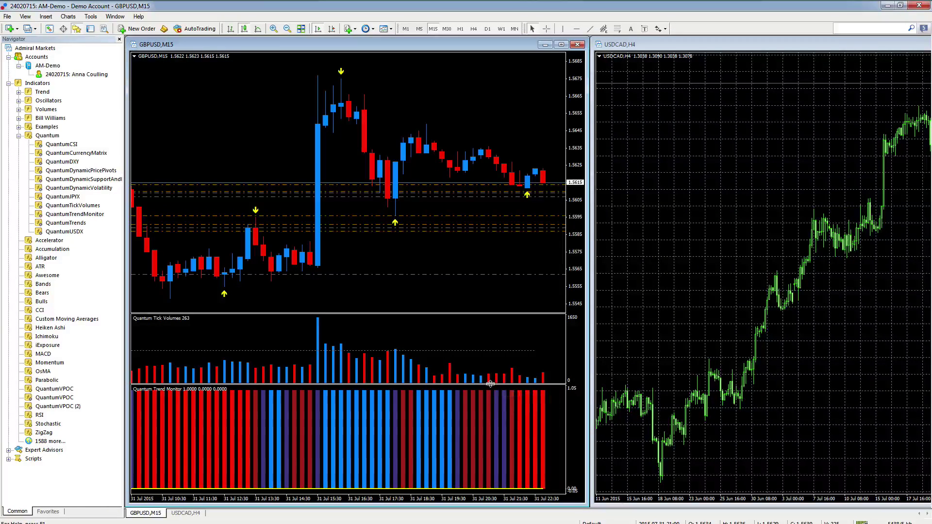
{"action": "left_click_drag", "start_coordinate": [488, 384], "coordinate": [486, 442]}
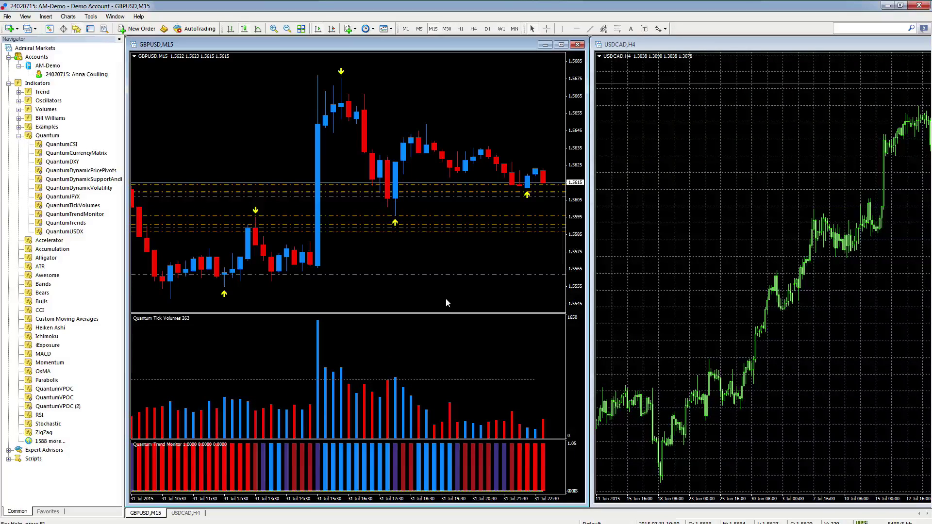
{"action": "left_click_drag", "start_coordinate": [448, 315], "coordinate": [448, 356]}
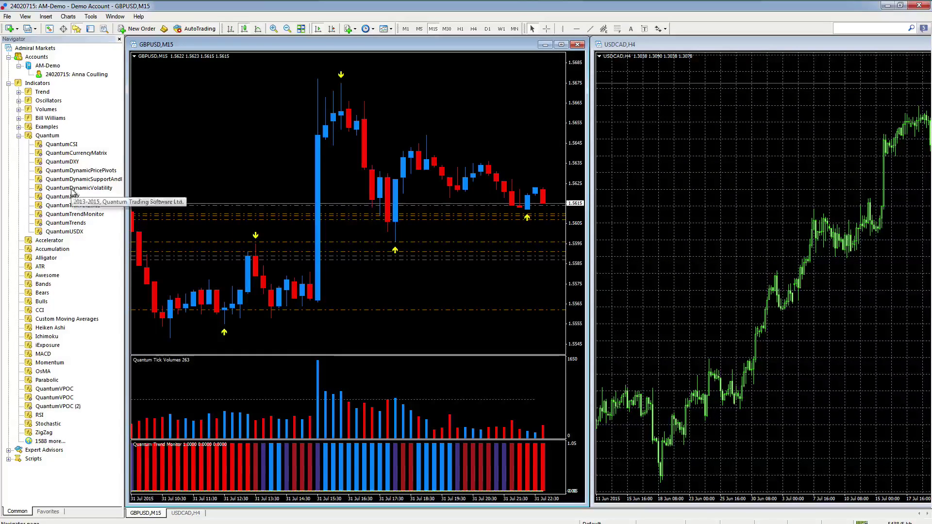
{"action": "left_click_drag", "start_coordinate": [85, 187], "coordinate": [284, 179]}
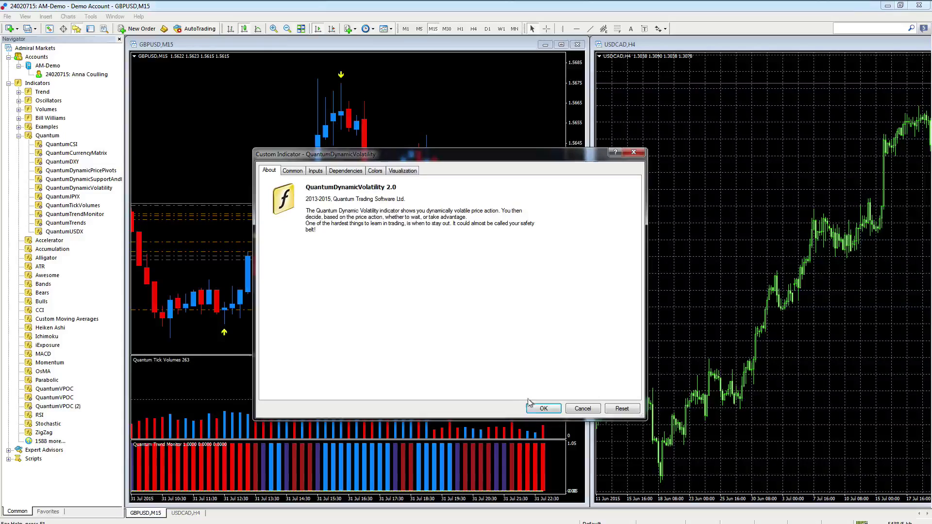
{"action": "left_click", "coordinate": [538, 408]}
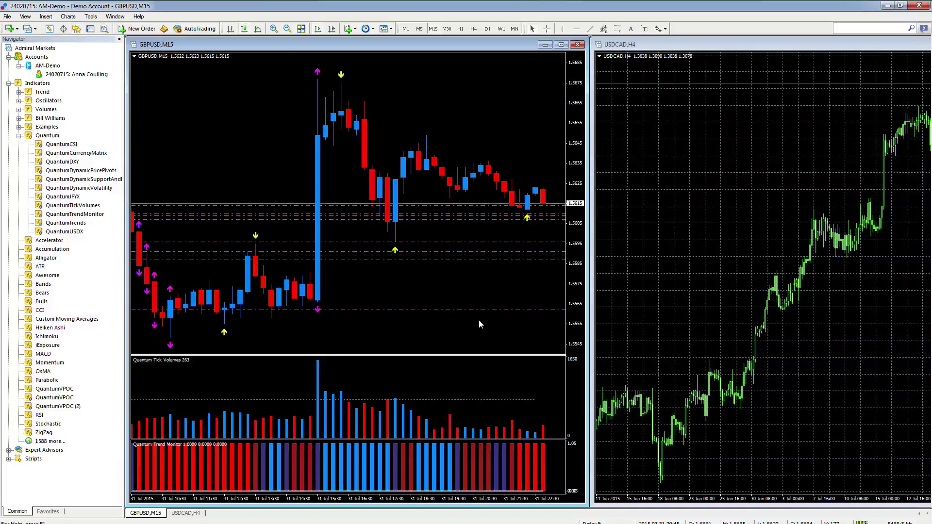
Hide the Navigator to widen the charts and bring up the GBPUSD chart's Template options.
{"action": "left_click", "coordinate": [119, 39]}
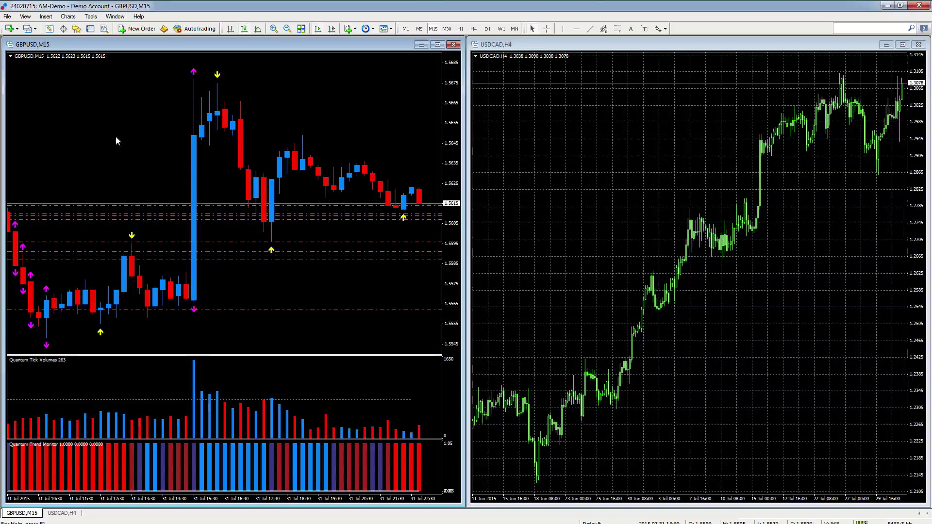
{"action": "right_click", "coordinate": [97, 117]}
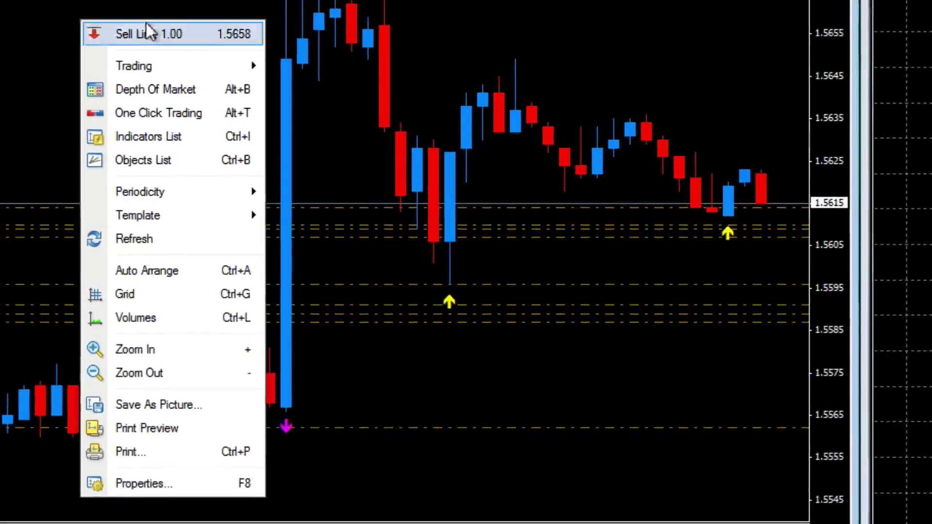
{"action": "mouse_move", "coordinate": [170, 219]}
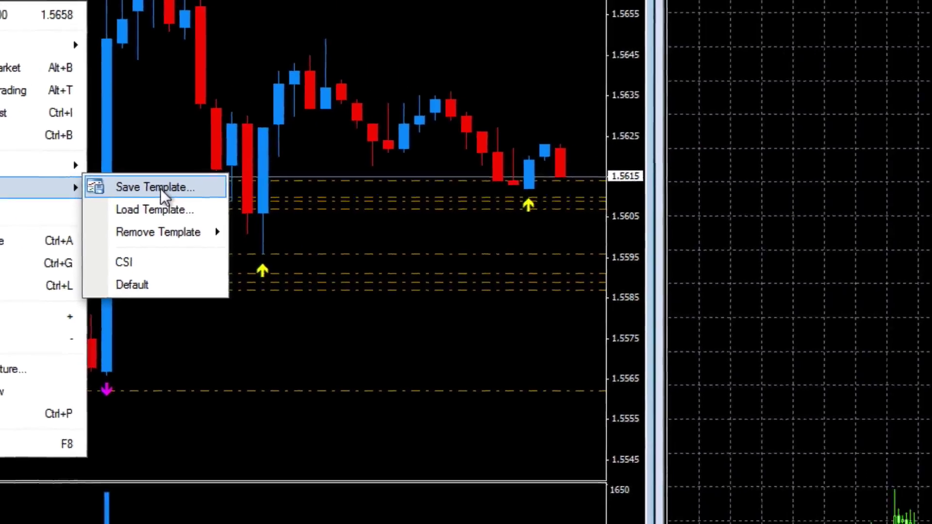
Save the GBPUSD chart's indicator setup as the template 'demo1'.
{"action": "left_click", "coordinate": [343, 216]}
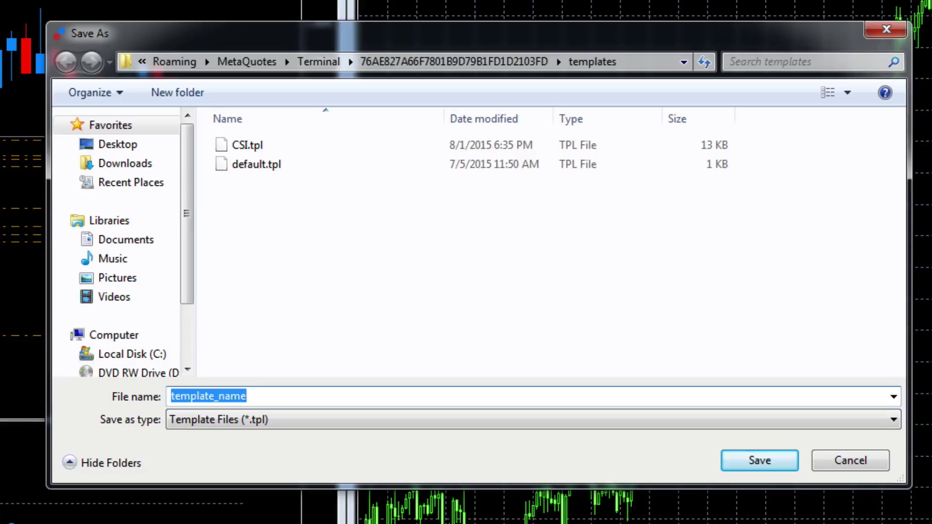
{"action": "type", "text": "dem"}
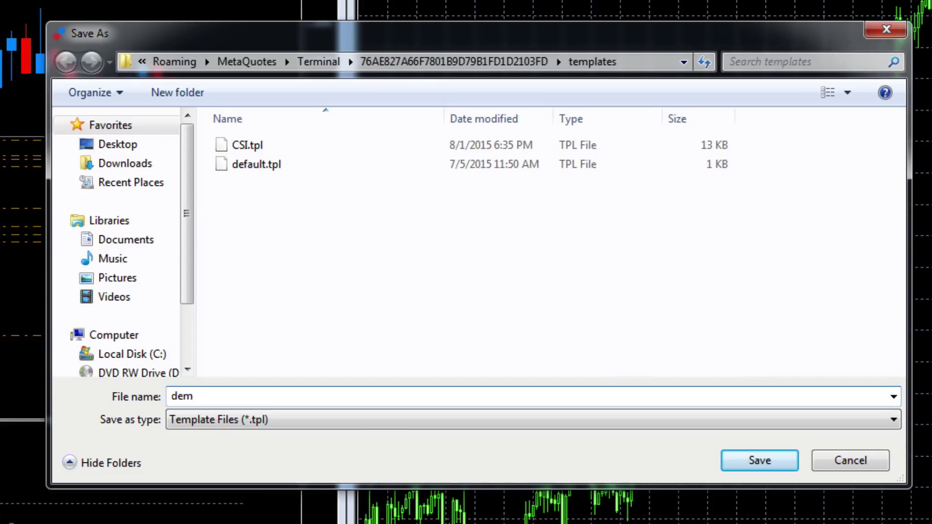
{"action": "type", "text": "o1"}
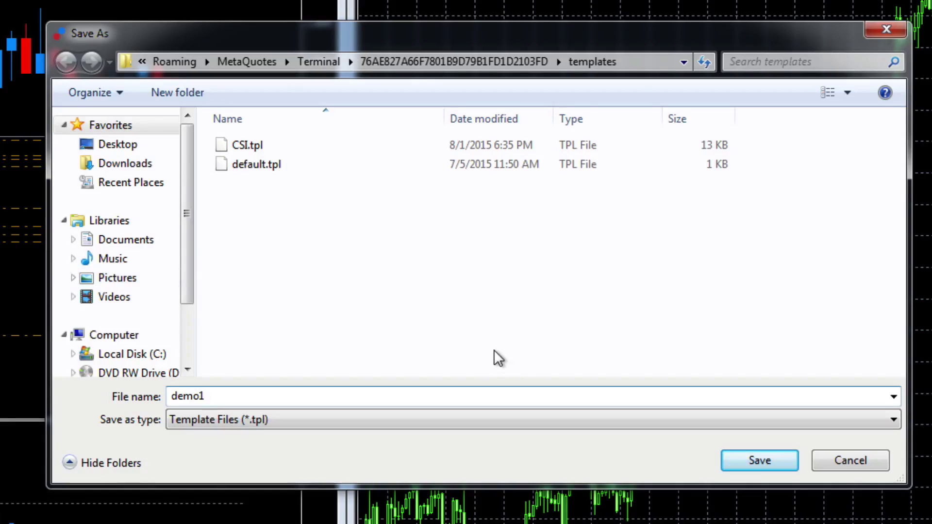
{"action": "left_click", "coordinate": [759, 458]}
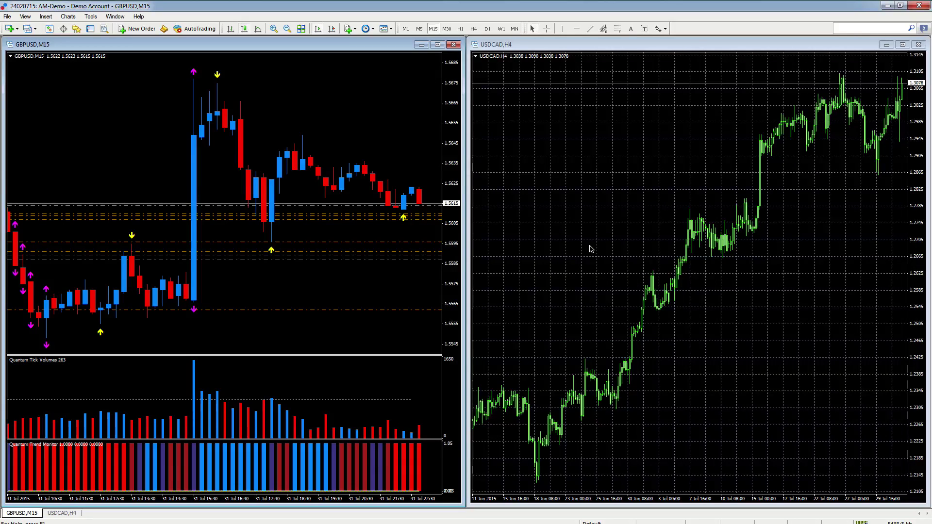
Switch the USDCAD chart to H1 and apply the Demo1 template to it.
{"action": "left_click", "coordinate": [584, 199]}
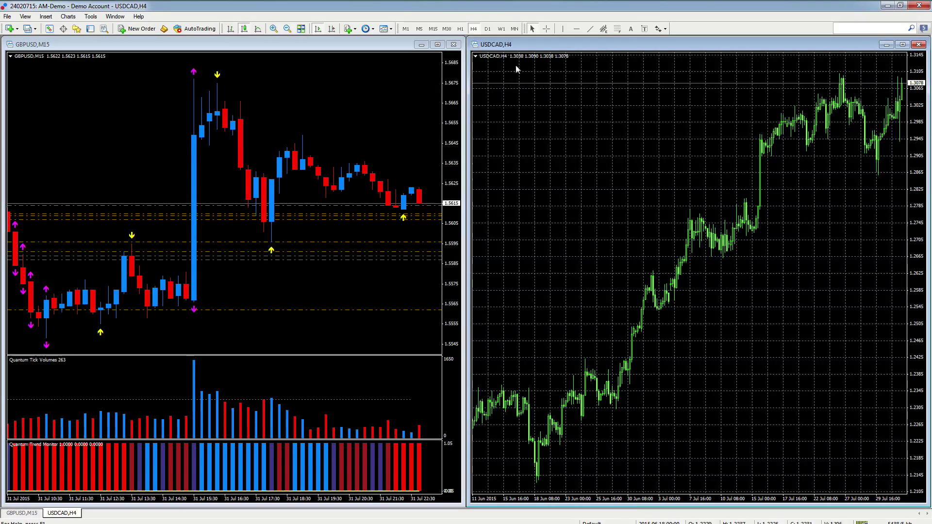
{"action": "left_click", "coordinate": [463, 31]}
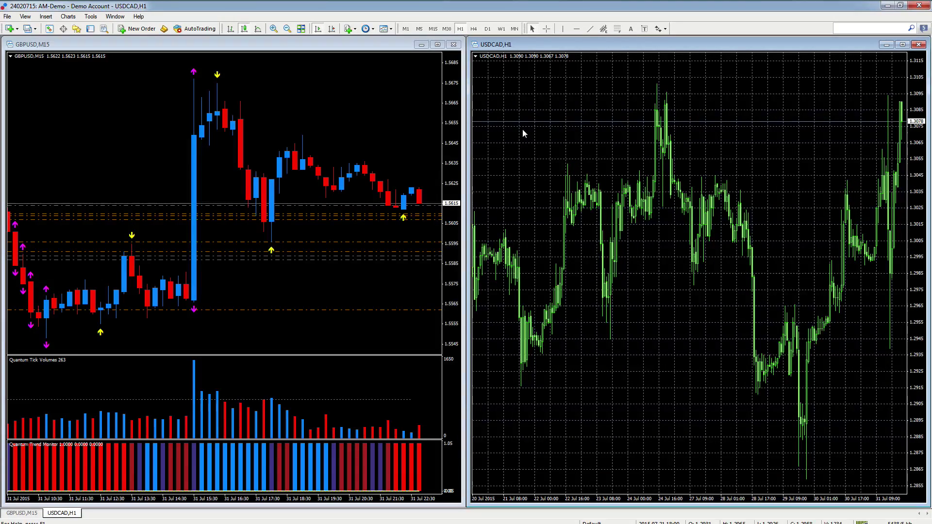
{"action": "right_click", "coordinate": [522, 114]}
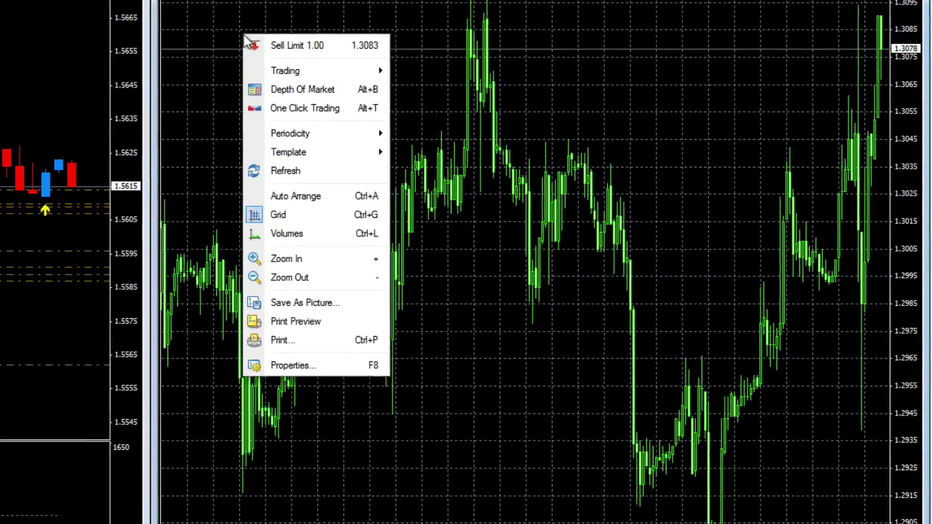
{"action": "mouse_move", "coordinate": [286, 157]}
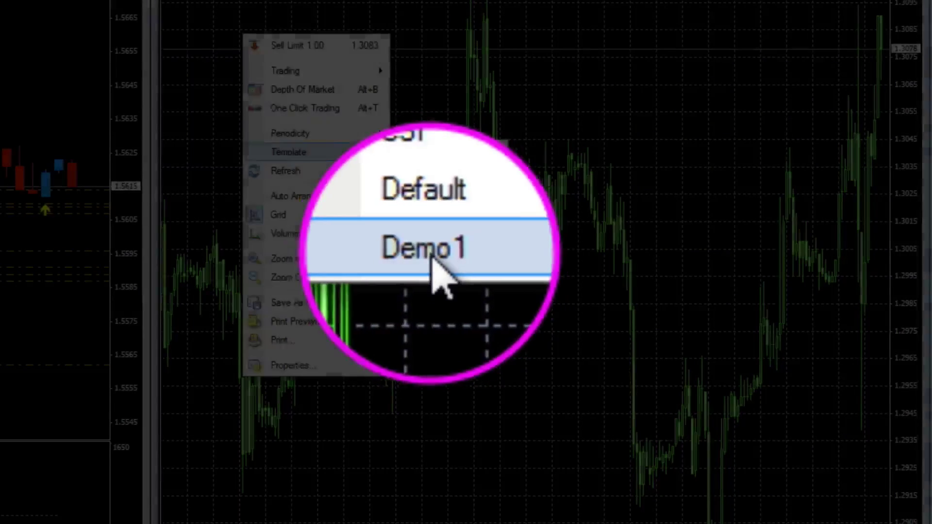
{"action": "left_click", "coordinate": [429, 252]}
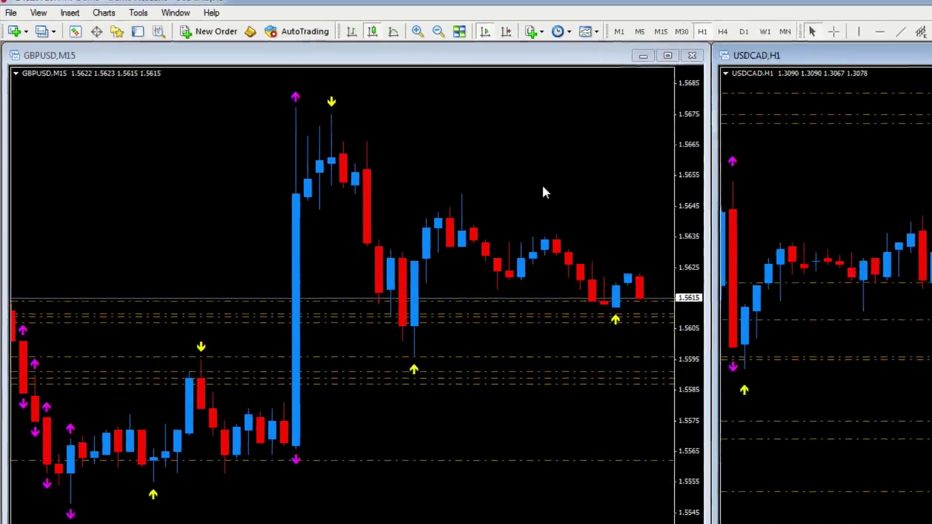
Open a new AUDUSD chart window.
{"action": "left_click", "coordinate": [14, 10]}
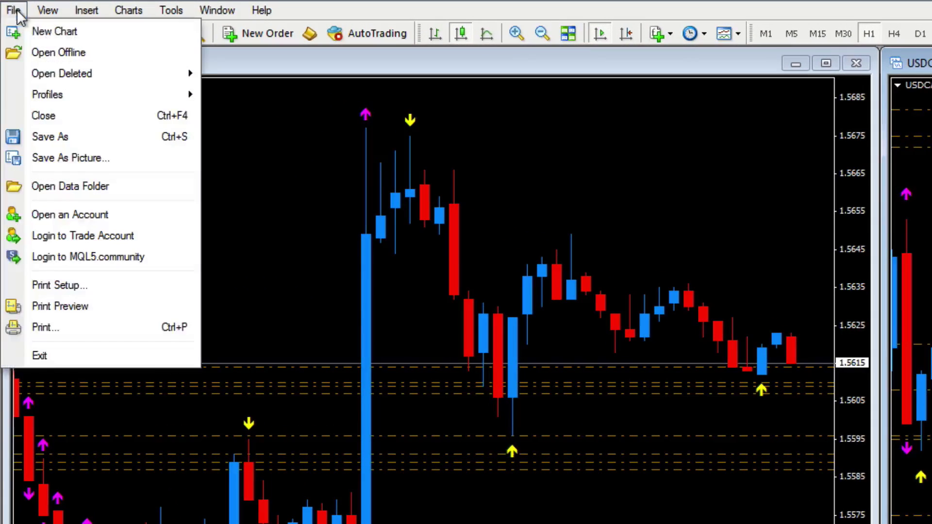
{"action": "left_click", "coordinate": [46, 33]}
{"action": "left_click", "coordinate": [98, 111]}
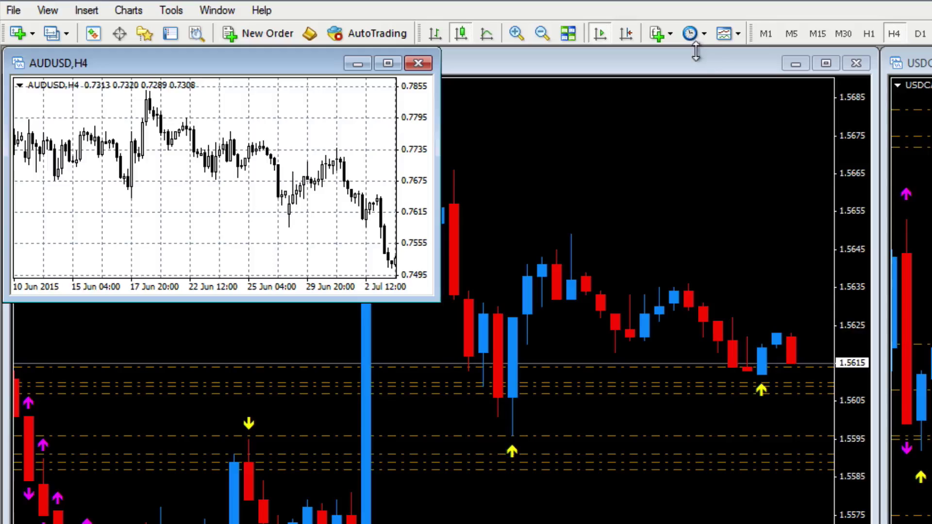
Switch the AUDUSD chart to M5 and apply the Demo1 template.
{"action": "left_click", "coordinate": [791, 34]}
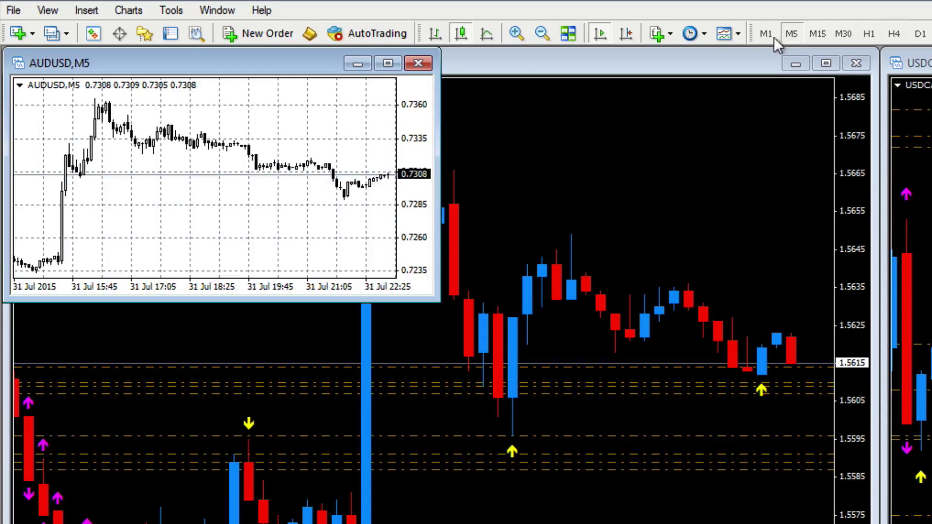
{"action": "right_click", "coordinate": [75, 110]}
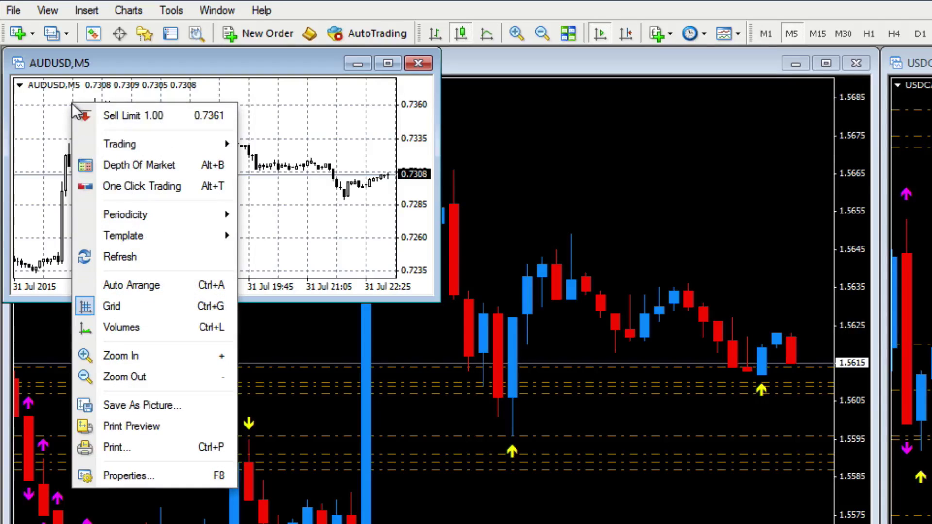
{"action": "mouse_move", "coordinate": [124, 235]}
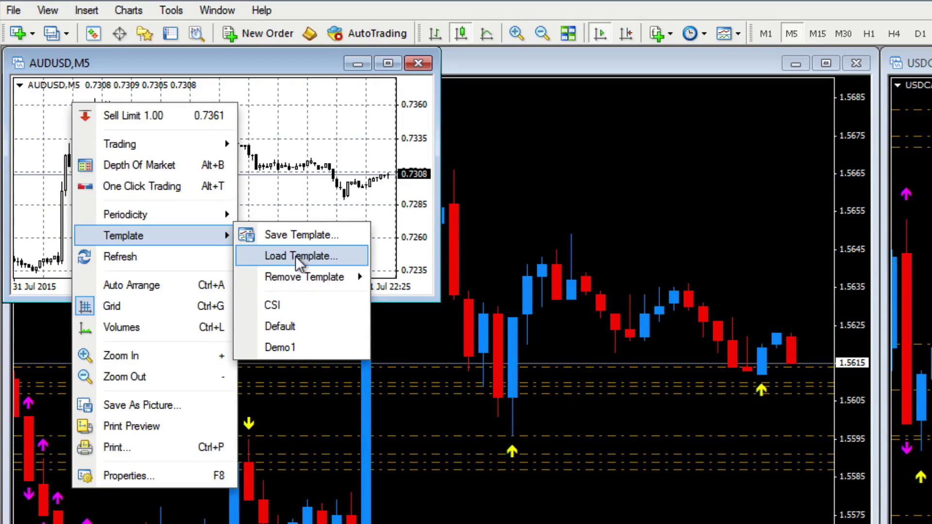
{"action": "left_click", "coordinate": [277, 346]}
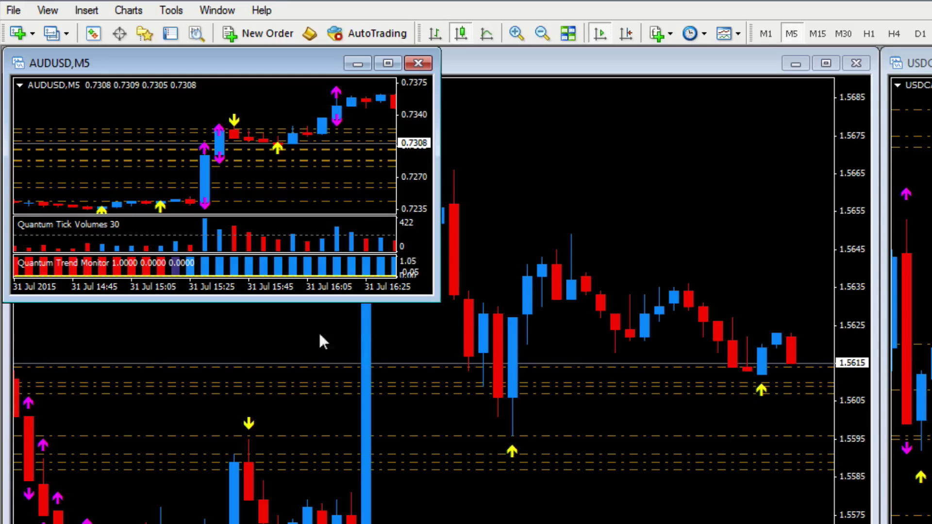
Tile the GBPUSD, USDCAD and AUDUSD chart windows side by side.
{"action": "left_click", "coordinate": [569, 31]}
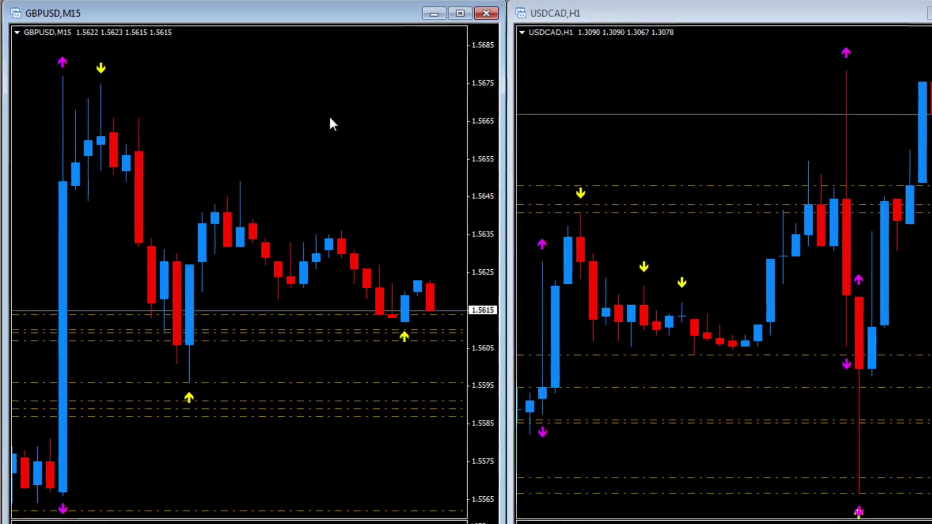
Delete the saved Demo1 template through the chart's Remove Template menu, confirming with Yes.
{"action": "right_click", "coordinate": [349, 124]}
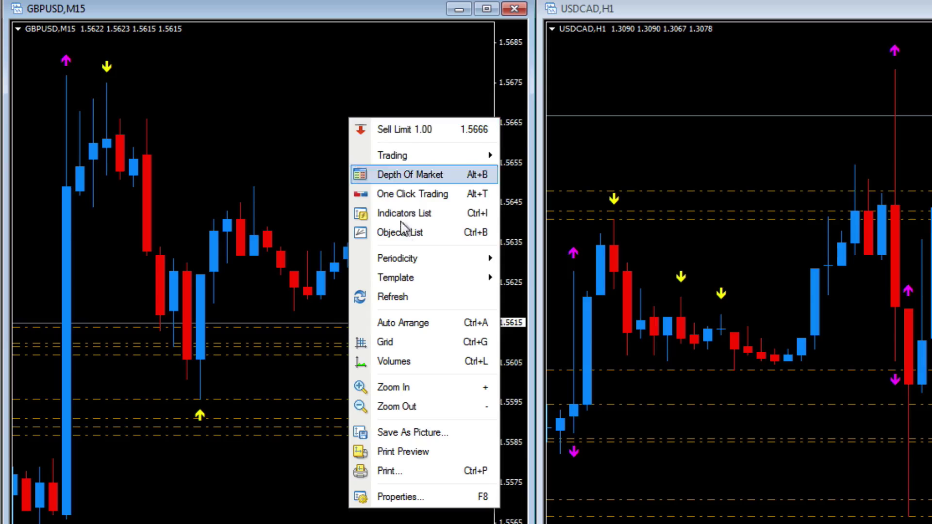
{"action": "mouse_move", "coordinate": [416, 281]}
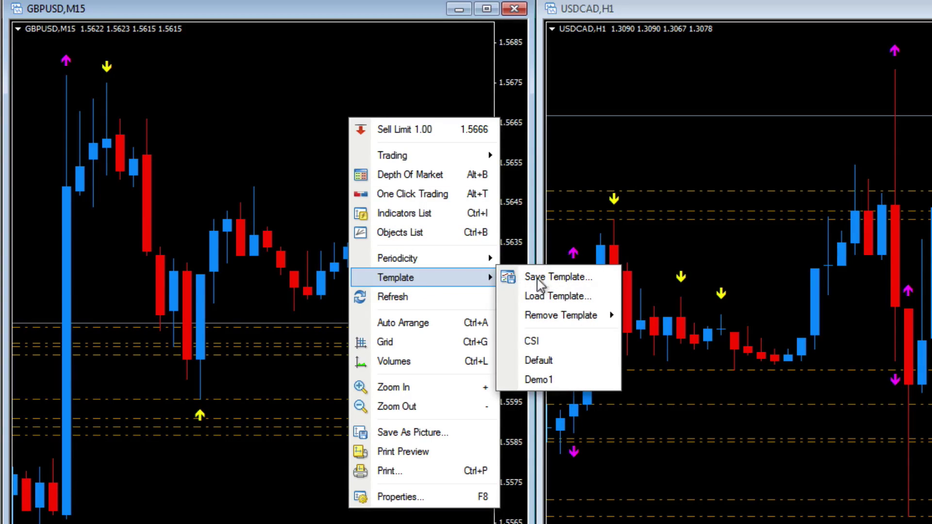
{"action": "mouse_move", "coordinate": [575, 319]}
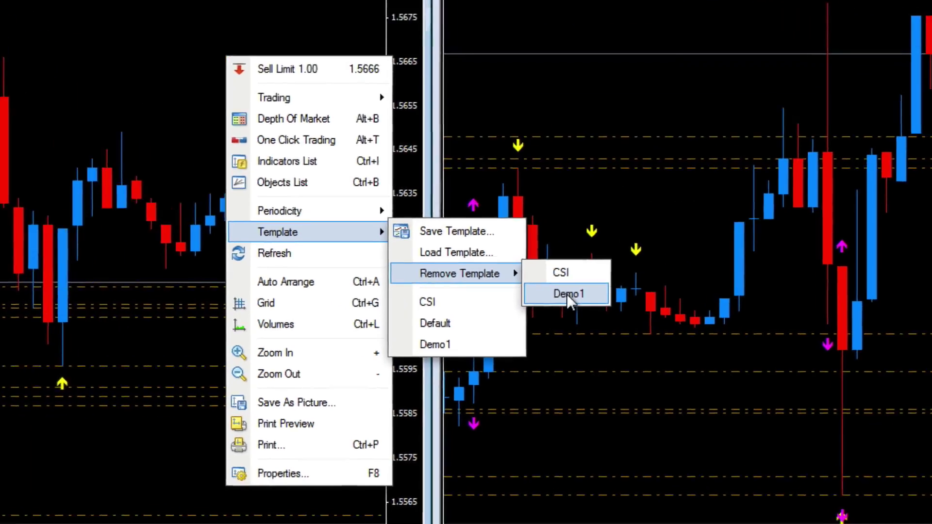
{"action": "left_click", "coordinate": [657, 332]}
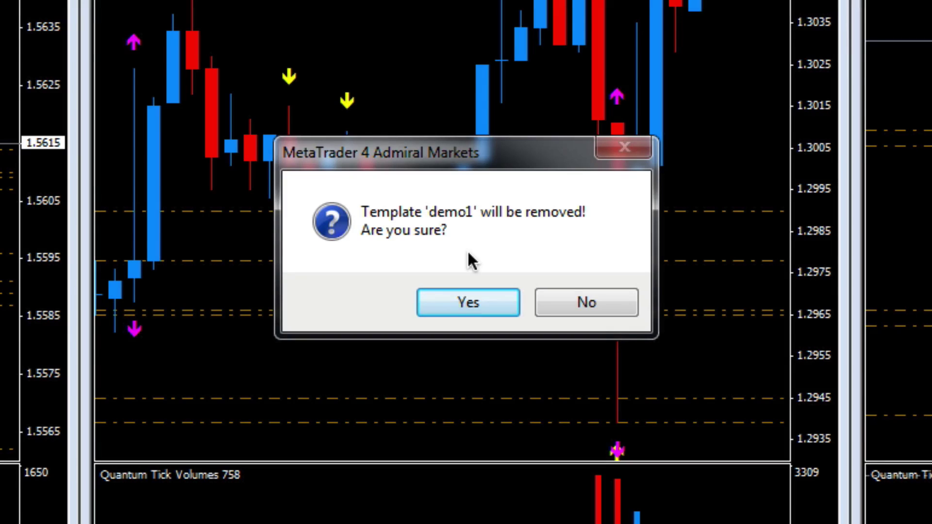
{"action": "left_click", "coordinate": [474, 303]}
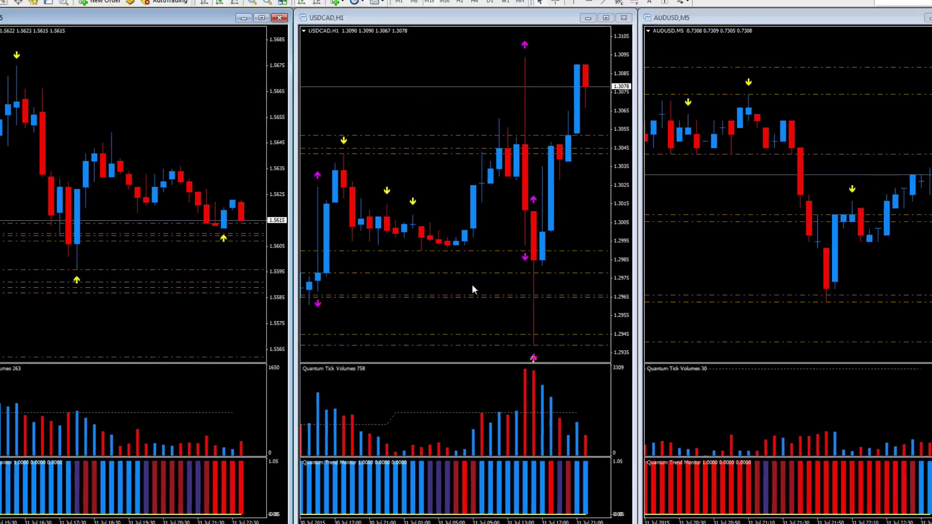